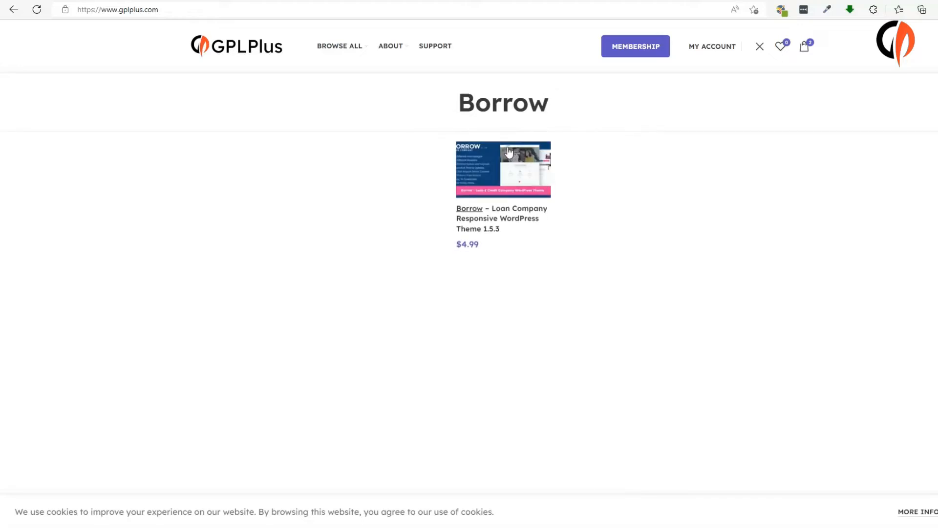
Open the Borrow – Loan Company Responsive WordPress Theme product and download its v.1.5.3 zip file
{"action": "left_click", "coordinate": [497, 178]}
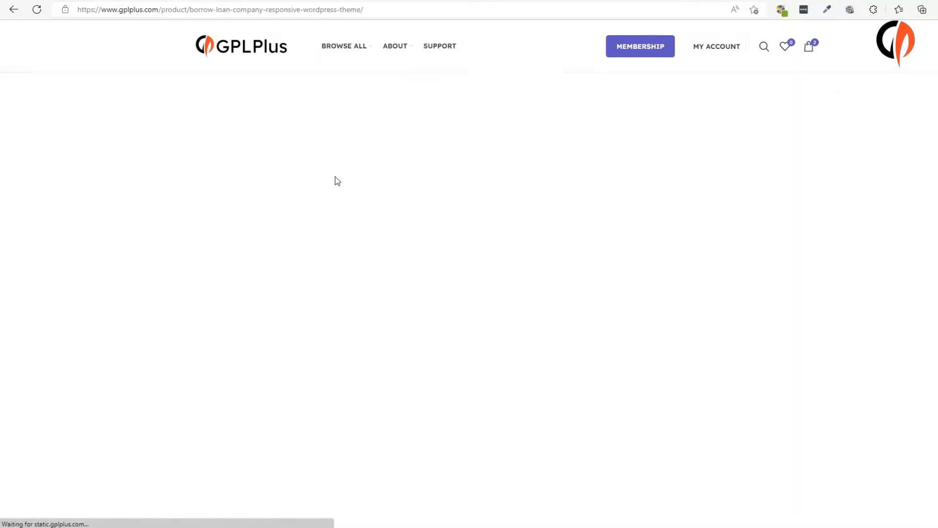
{"action": "scroll", "coordinate": [489, 227], "scroll_direction": "down", "scroll_amount": 1}
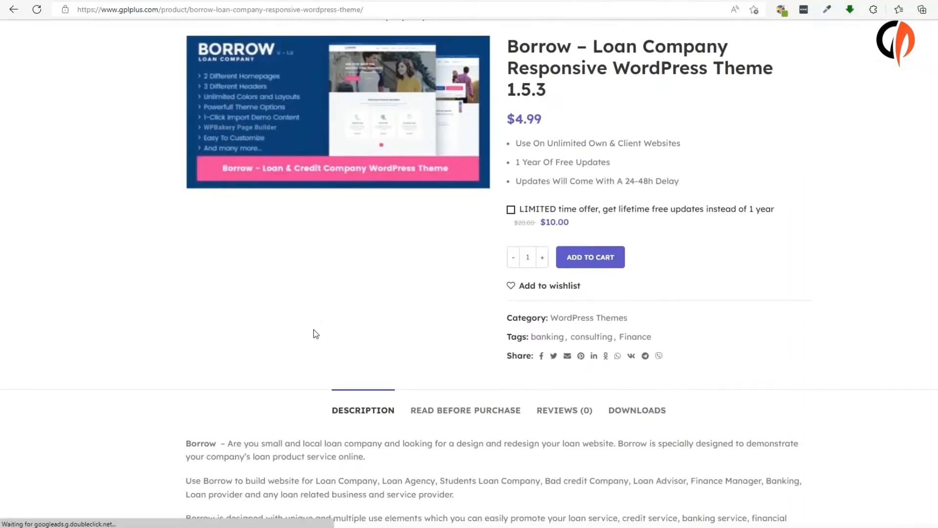
{"action": "left_click", "coordinate": [635, 410]}
{"action": "scroll", "coordinate": [405, 386], "scroll_direction": "down", "scroll_amount": 3}
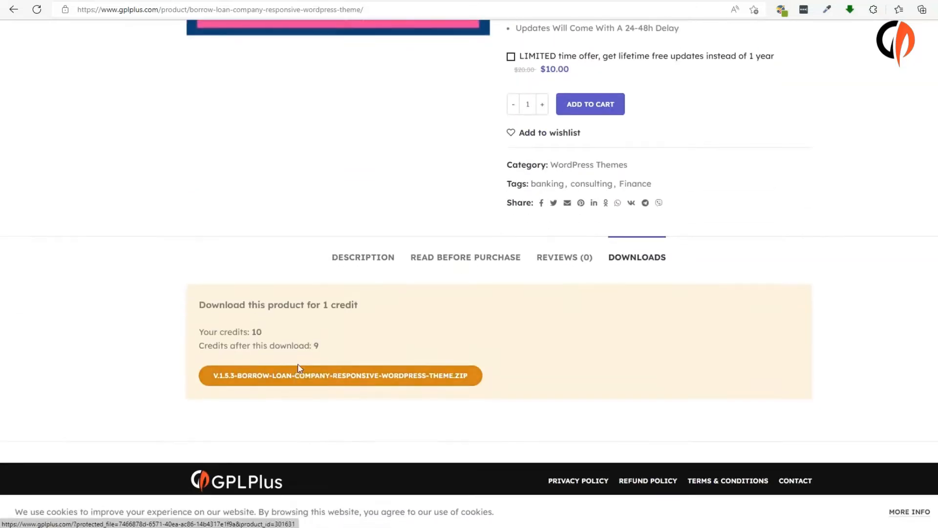
{"action": "left_click", "coordinate": [307, 376]}
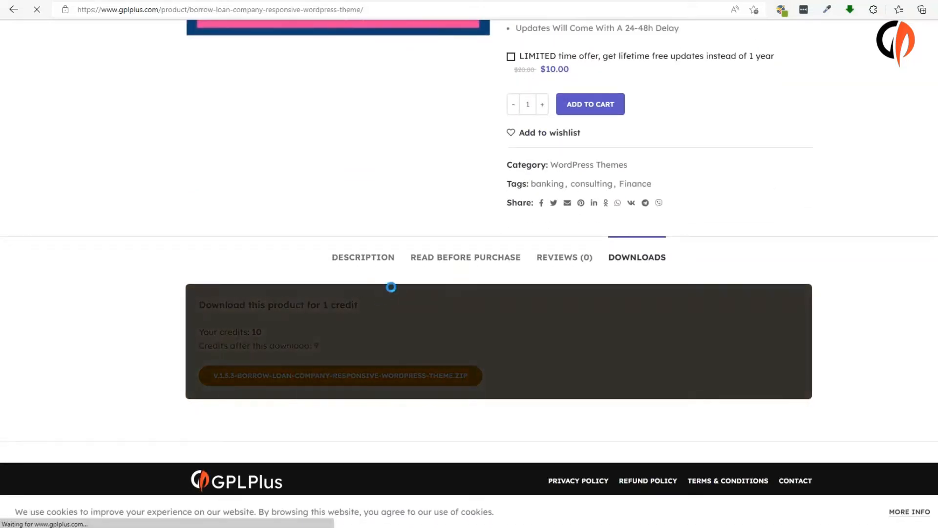
{"action": "scroll", "coordinate": [406, 254], "scroll_direction": "up", "scroll_amount": 1}
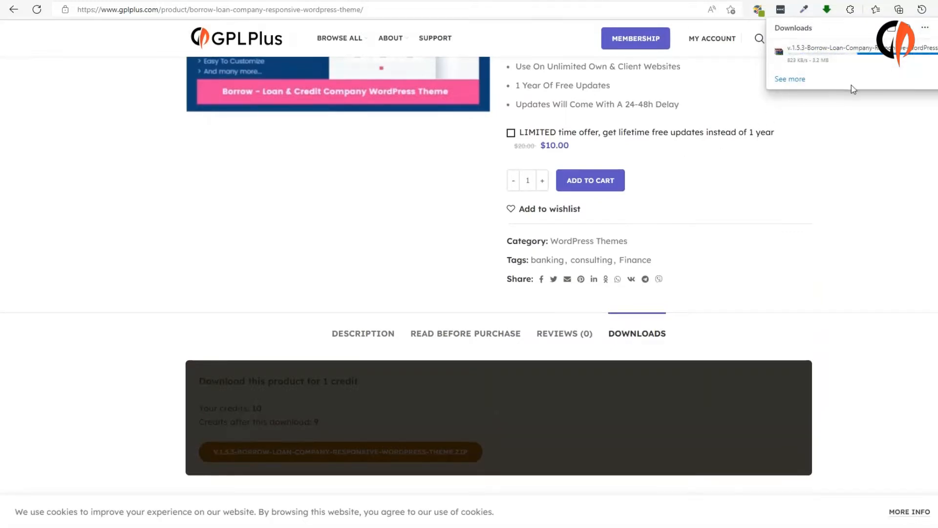
{"action": "scroll", "coordinate": [537, 181], "scroll_direction": "up", "scroll_amount": 2}
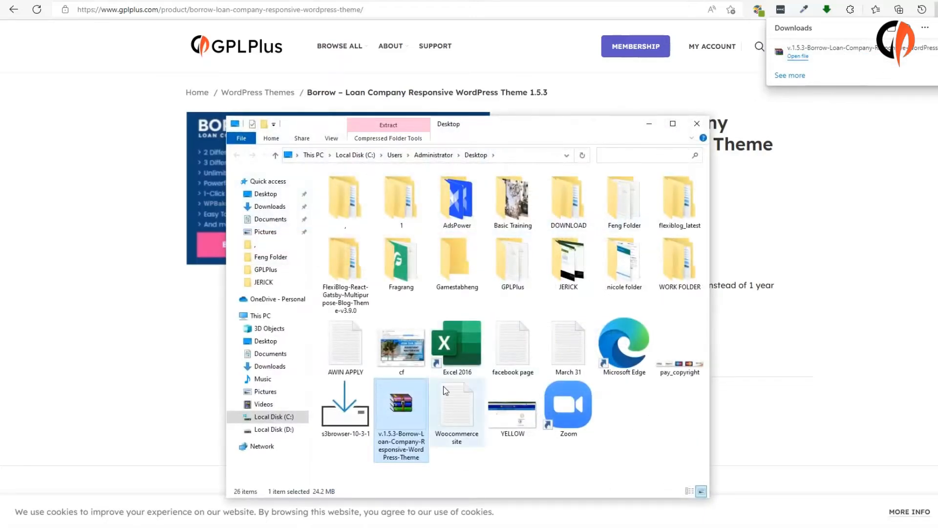
Extract the downloaded v.1.5.3 Borrow theme archive into its own desktop folder, then open that folder and select the borrow zip
{"action": "right_click", "coordinate": [414, 404]}
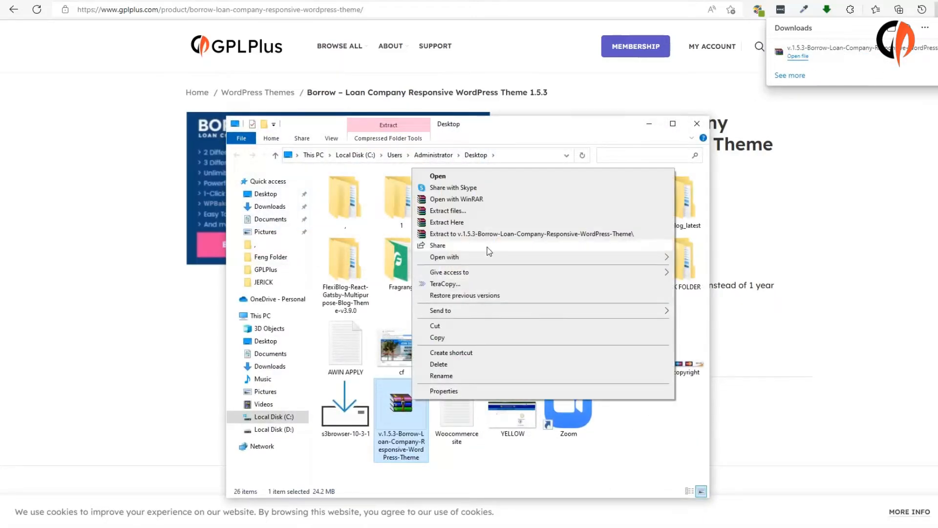
{"action": "left_click", "coordinate": [491, 212]}
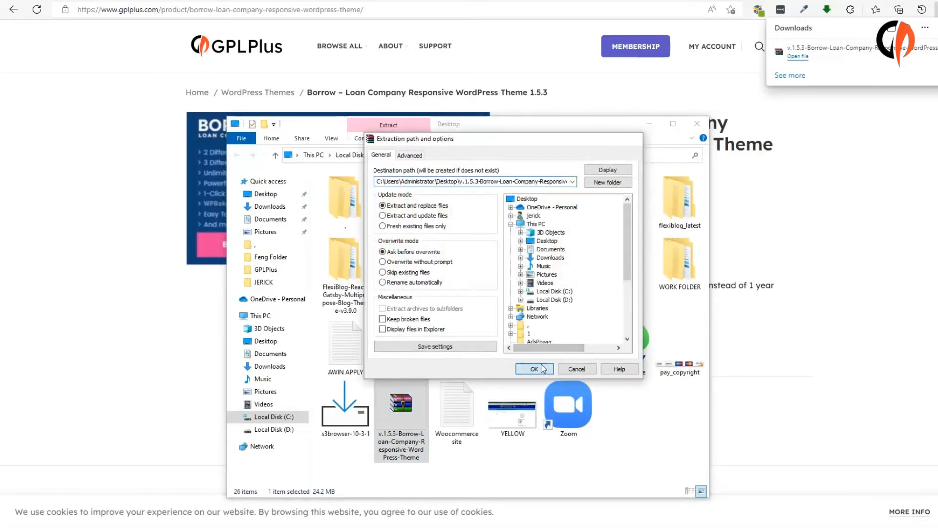
{"action": "left_click", "coordinate": [518, 362]}
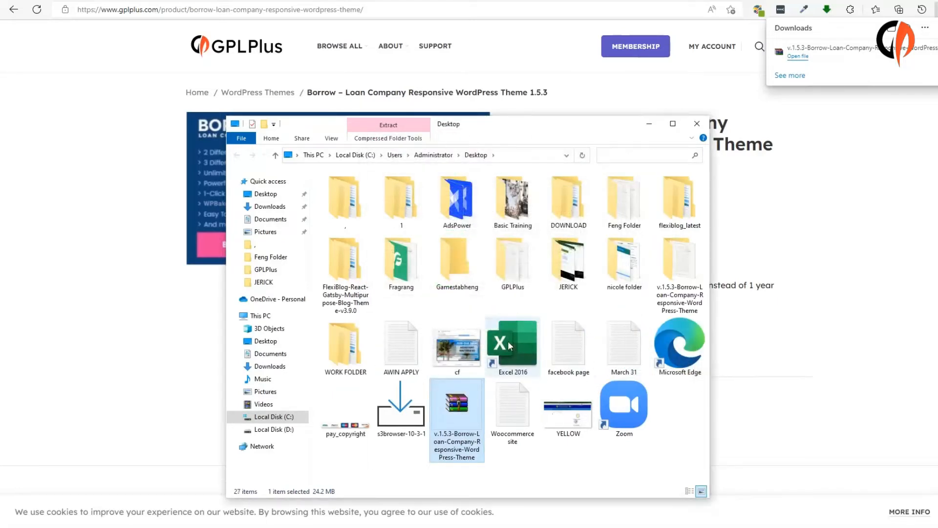
{"action": "double_click", "coordinate": [673, 254]}
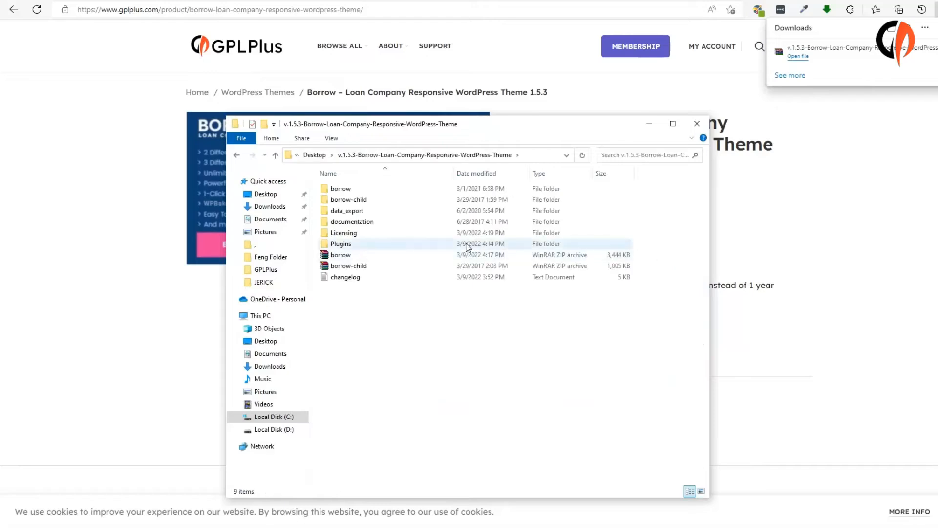
{"action": "left_click", "coordinate": [384, 256]}
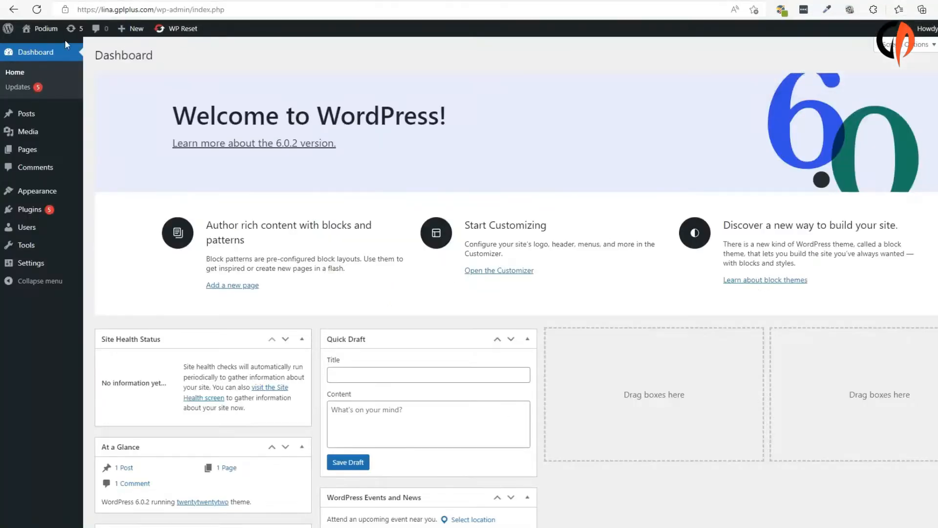
In the WordPress admin, open the theme upload form for adding a new theme
{"action": "mouse_move", "coordinate": [39, 190]}
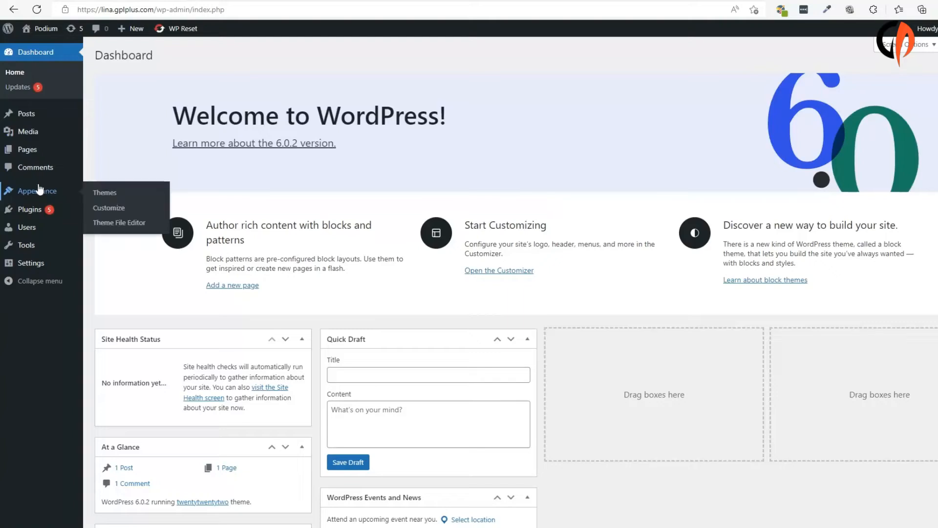
{"action": "left_click", "coordinate": [102, 195]}
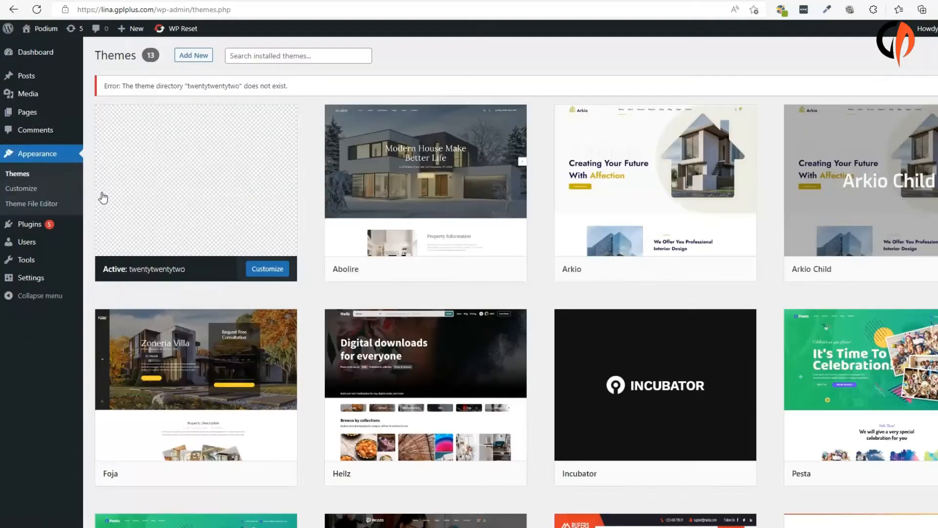
{"action": "left_click", "coordinate": [192, 57]}
{"action": "left_click", "coordinate": [205, 58]}
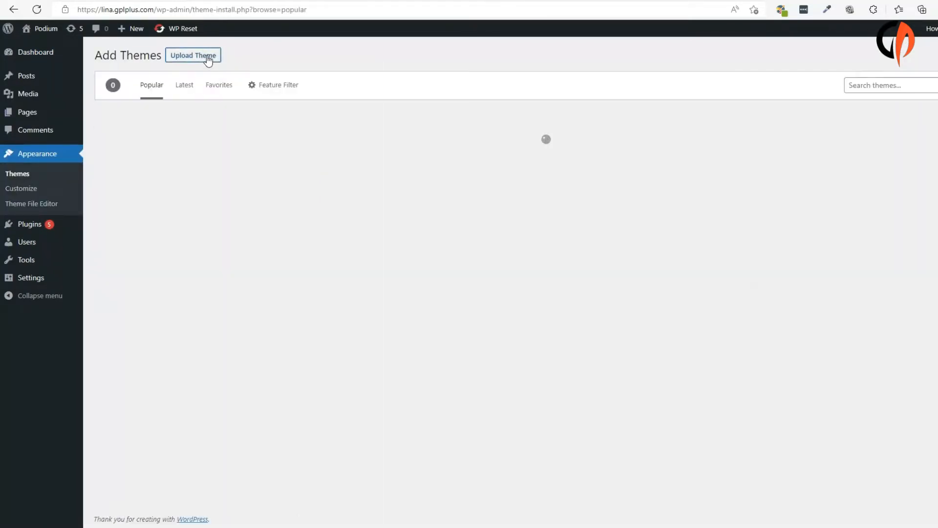
Install borrow.zip from the extracted v.1.5.3-Borrow-Loan-Company-Responsive-WordPress-Theme desktop folder as a new theme and activate it
{"action": "left_click", "coordinate": [461, 148]}
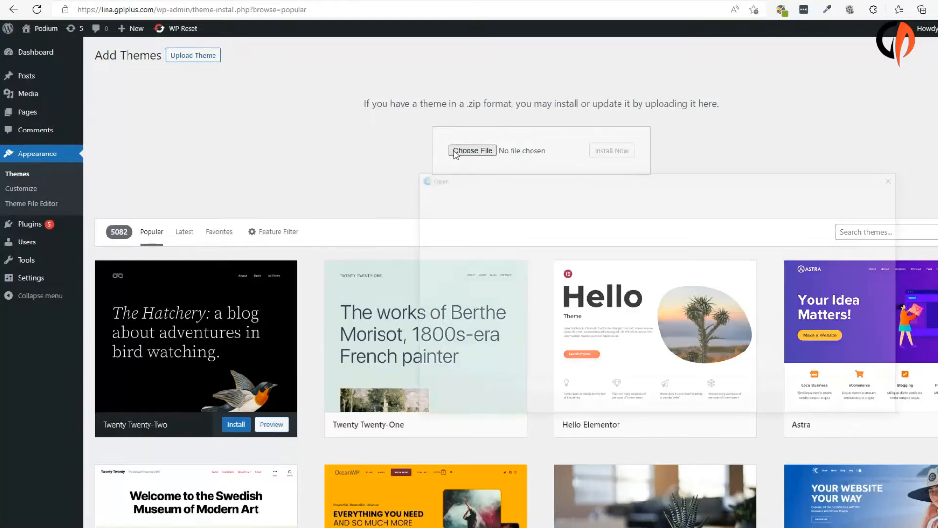
{"action": "scroll", "coordinate": [709, 363], "scroll_direction": "down", "scroll_amount": 1}
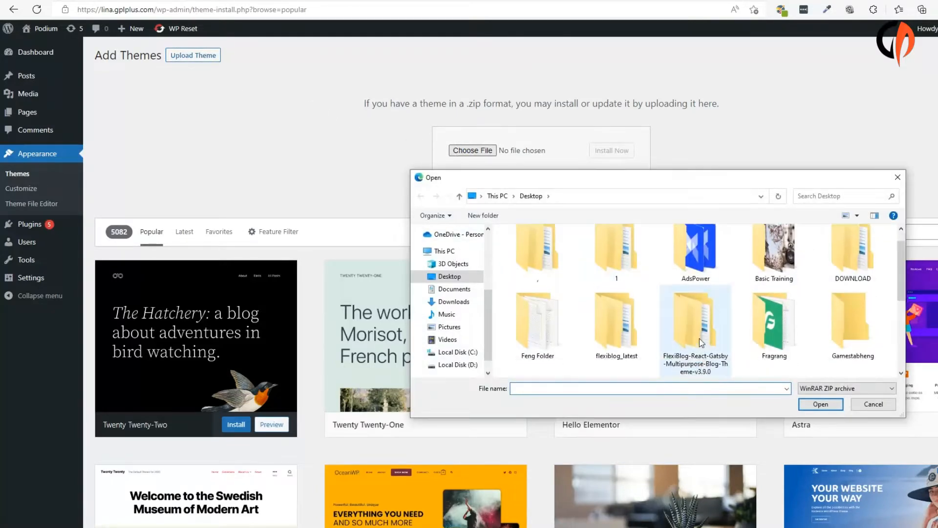
{"action": "scroll", "coordinate": [699, 332], "scroll_direction": "down", "scroll_amount": 2}
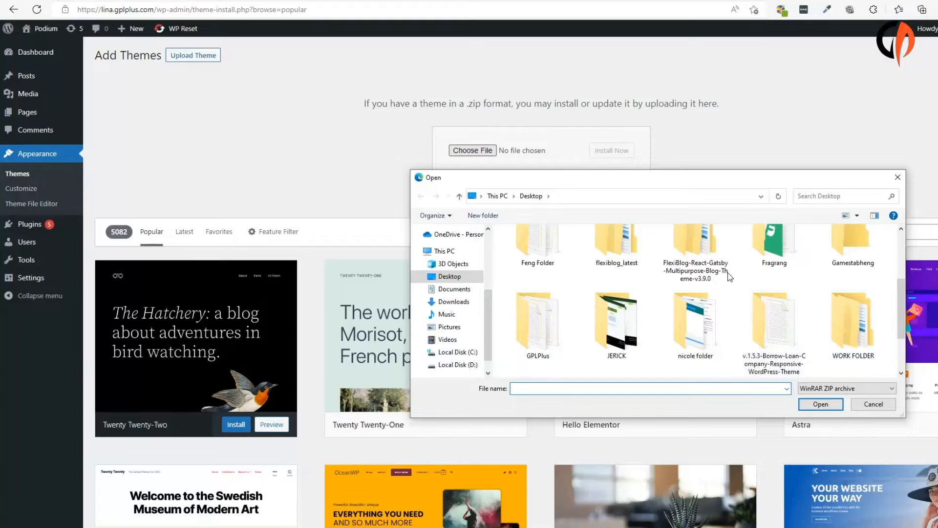
{"action": "scroll", "coordinate": [730, 277], "scroll_direction": "down", "scroll_amount": 2}
{"action": "double_click", "coordinate": [780, 267]}
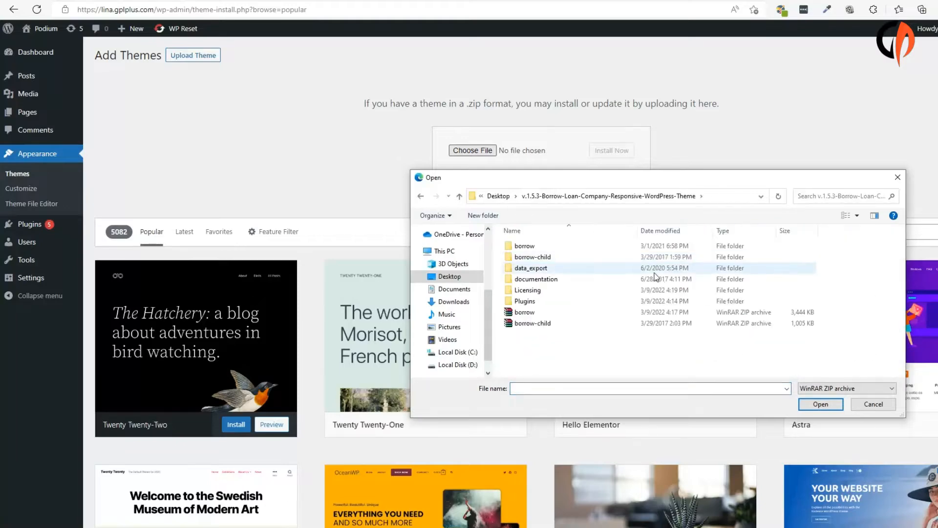
{"action": "left_click", "coordinate": [536, 313]}
{"action": "left_click", "coordinate": [822, 404]}
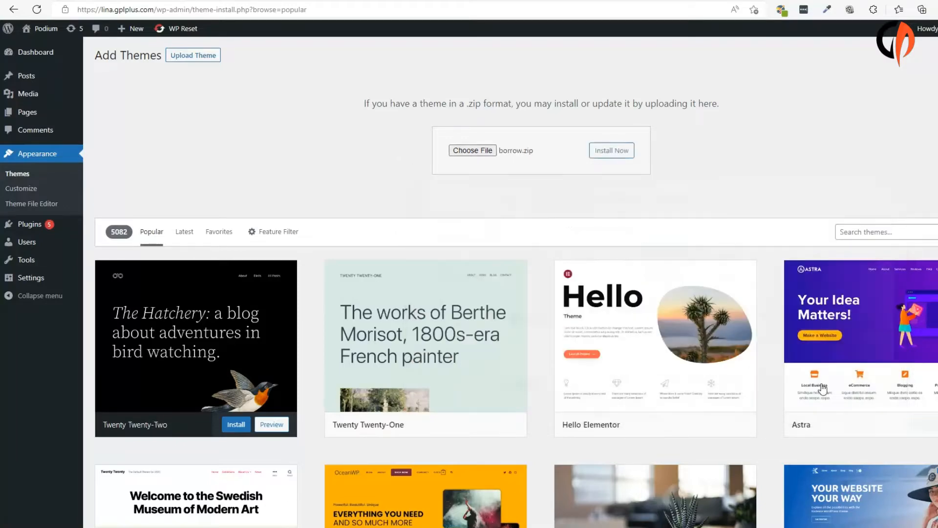
{"action": "left_click", "coordinate": [610, 154]}
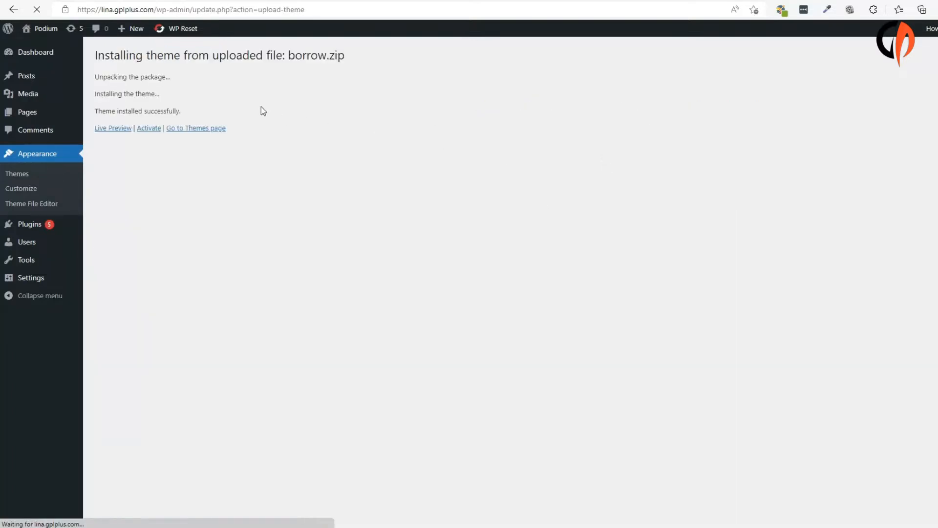
{"action": "left_click", "coordinate": [151, 129]}
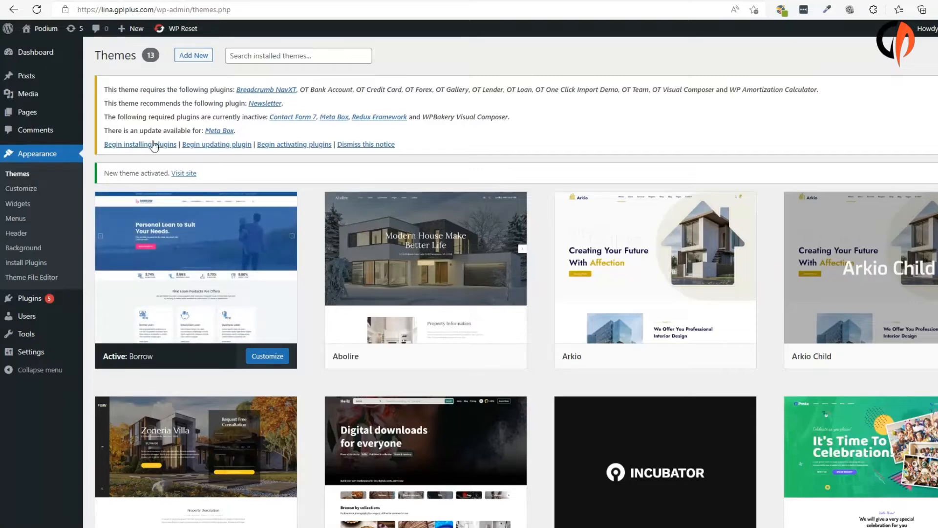
Bulk-install all the missing plugins that the Borrow theme requires or recommends
{"action": "left_click", "coordinate": [154, 145]}
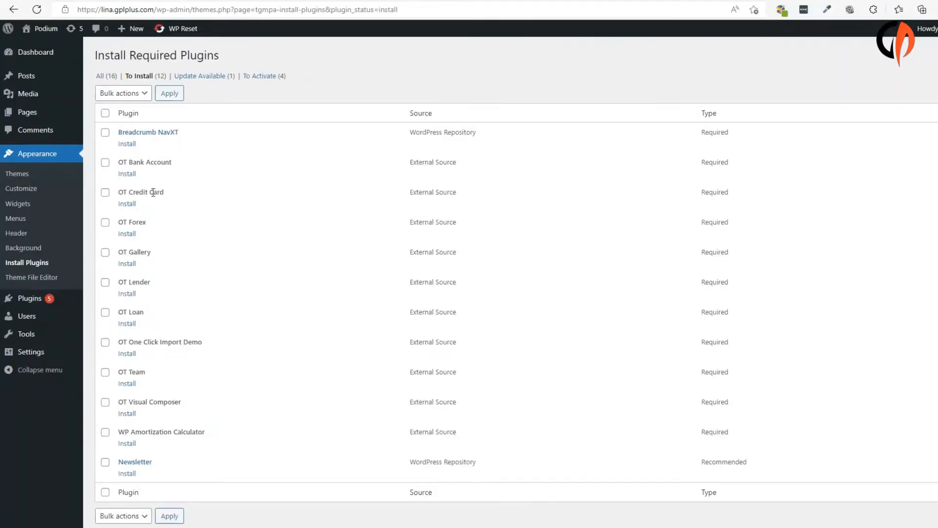
{"action": "left_click", "coordinate": [105, 113]}
{"action": "left_click", "coordinate": [119, 93]}
{"action": "left_click", "coordinate": [114, 120]}
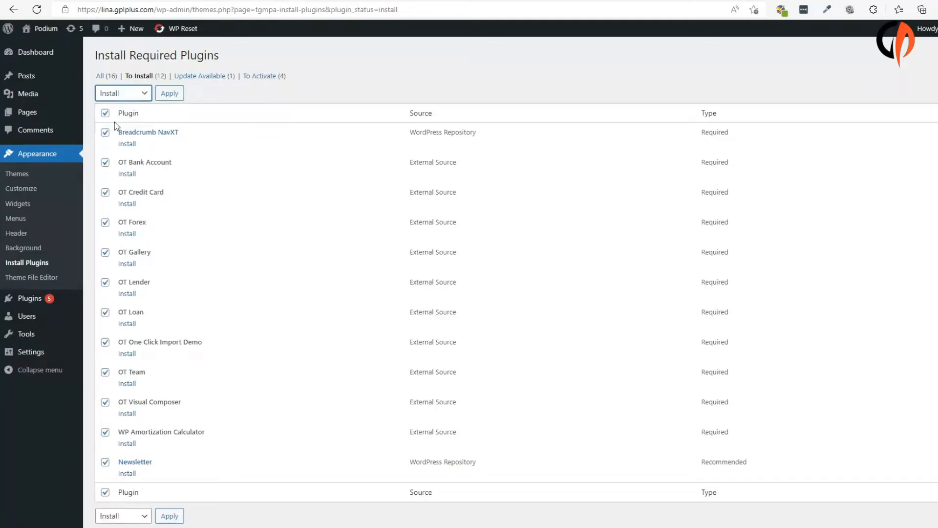
{"action": "left_click", "coordinate": [168, 94]}
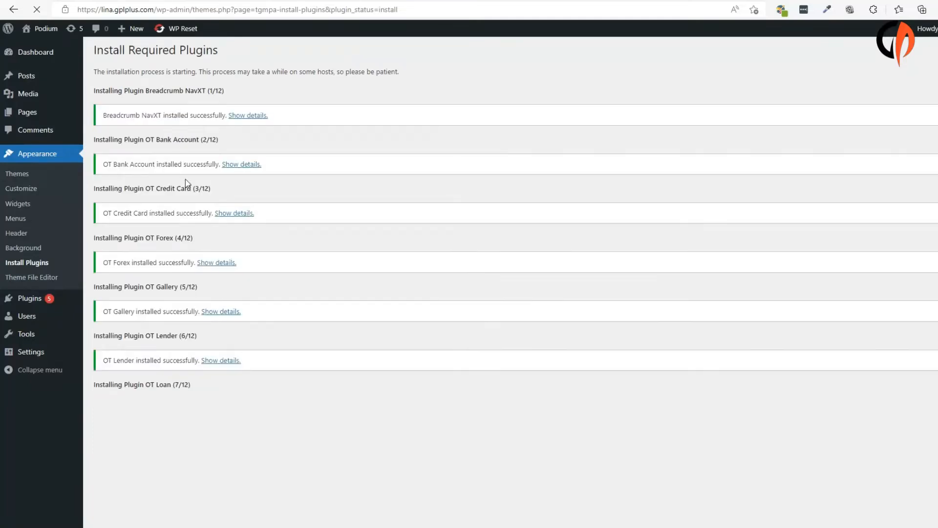
{"action": "scroll", "coordinate": [198, 249], "scroll_direction": "down", "scroll_amount": 1}
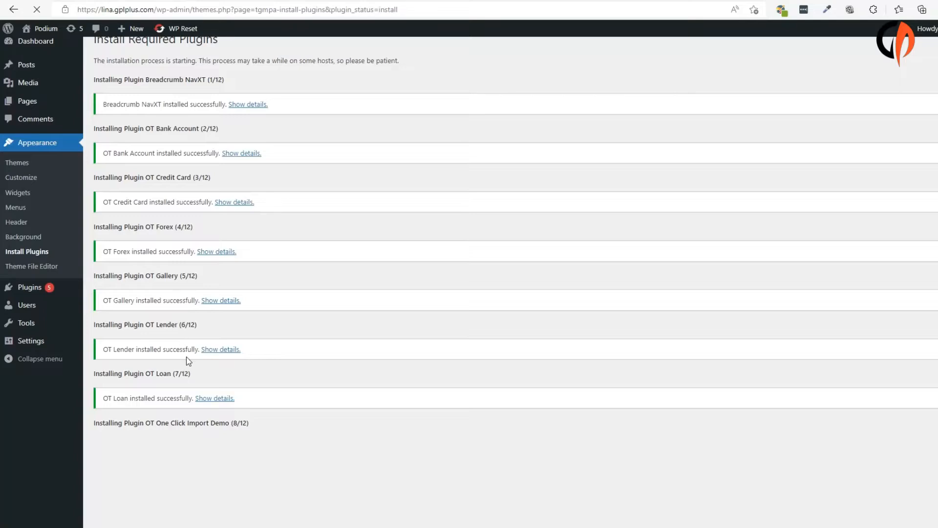
{"action": "scroll", "coordinate": [259, 473], "scroll_direction": "down", "scroll_amount": 3}
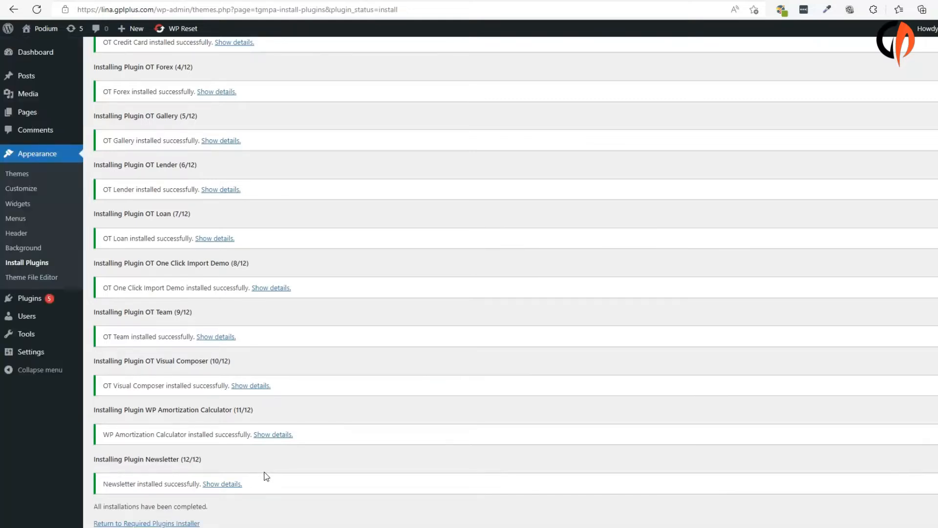
Return to the required plugins installer and bulk-activate all the listed plugins
{"action": "scroll", "coordinate": [264, 476], "scroll_direction": "down", "scroll_amount": 1}
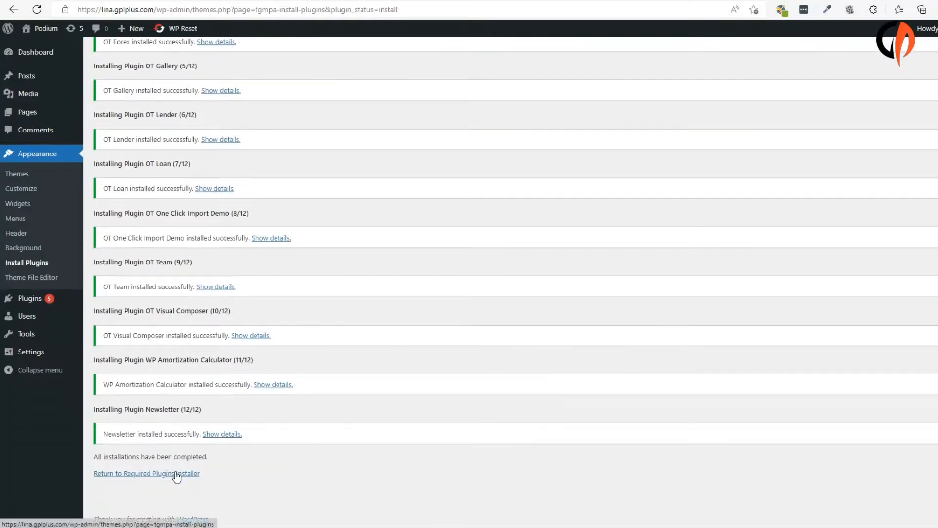
{"action": "left_click", "coordinate": [177, 474]}
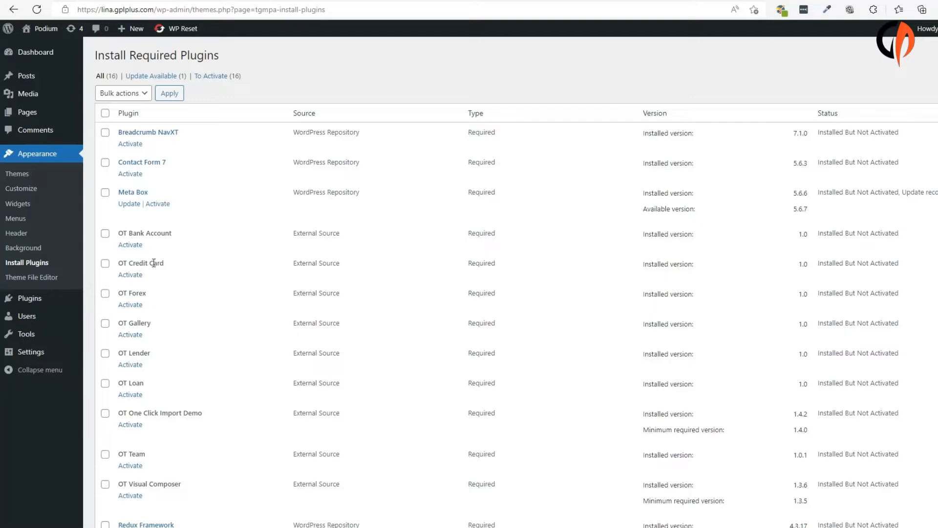
{"action": "scroll", "coordinate": [157, 178], "scroll_direction": "down", "scroll_amount": 5}
{"action": "scroll", "coordinate": [157, 178], "scroll_direction": "up", "scroll_amount": 5}
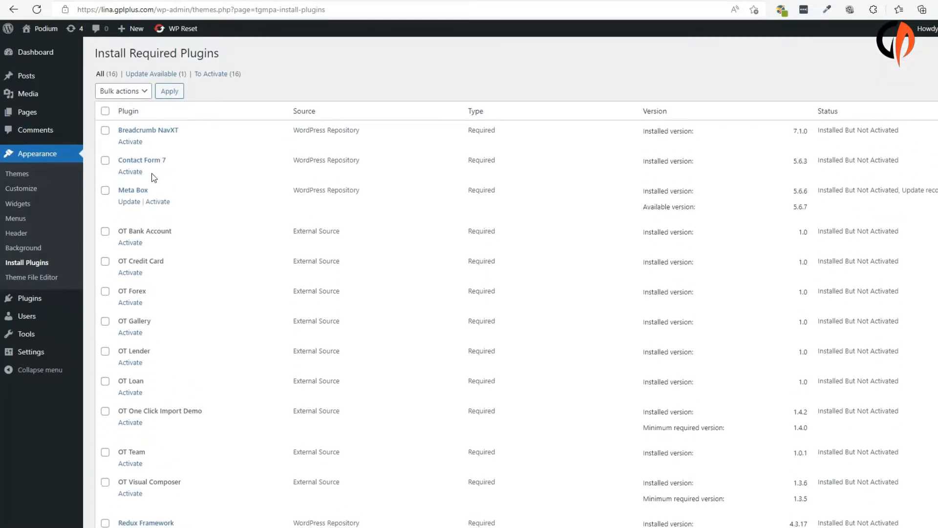
{"action": "left_click", "coordinate": [105, 112]}
{"action": "scroll", "coordinate": [114, 264], "scroll_direction": "down", "scroll_amount": 5}
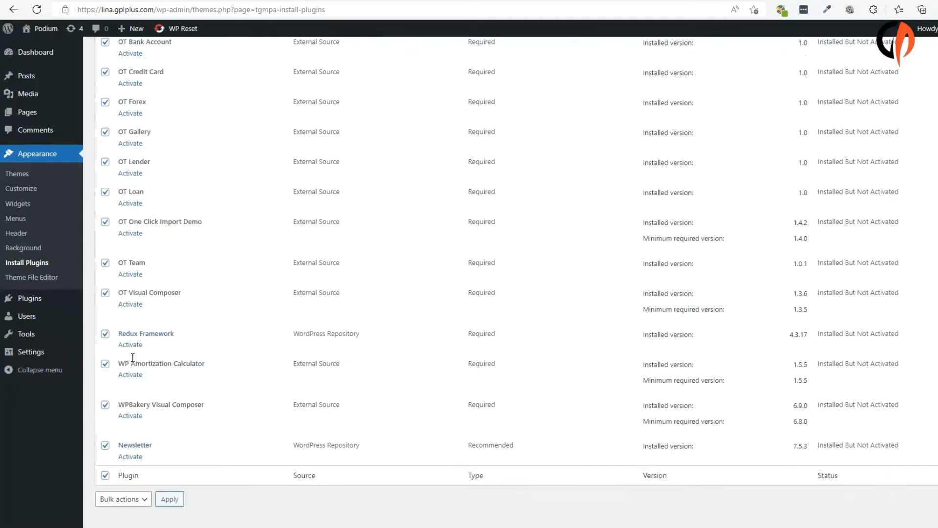
{"action": "scroll", "coordinate": [143, 442], "scroll_direction": "up", "scroll_amount": 5}
{"action": "left_click", "coordinate": [122, 93]}
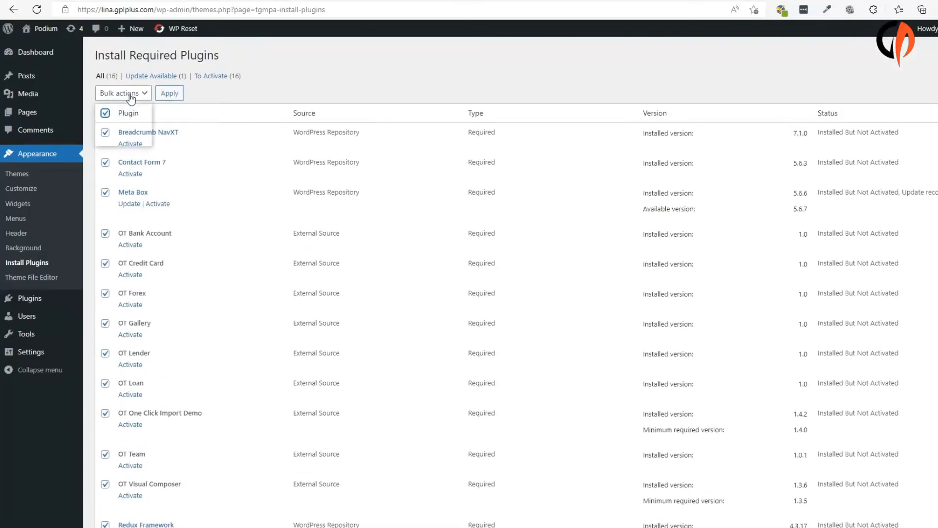
{"action": "left_click", "coordinate": [116, 137]}
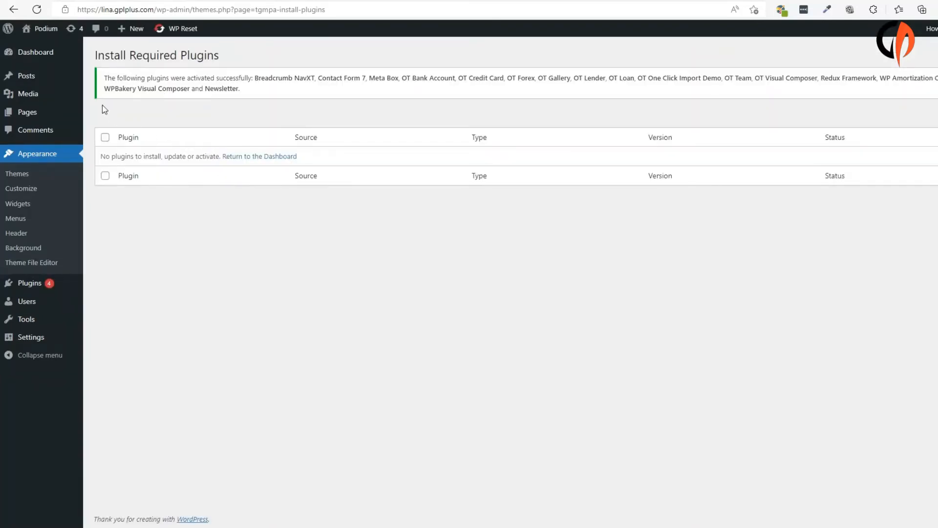
Open the Demo Importer section of the Borrow Options
{"action": "left_click", "coordinate": [49, 56]}
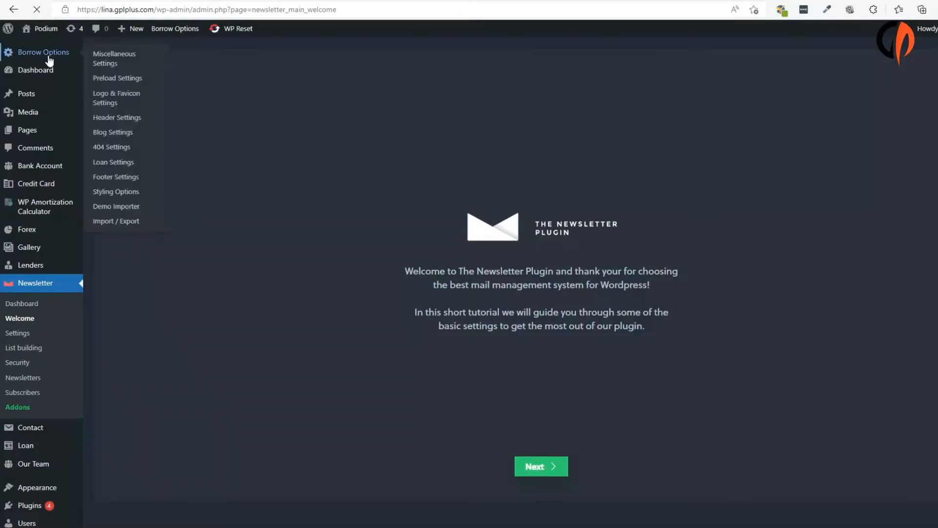
{"action": "left_click", "coordinate": [49, 60]}
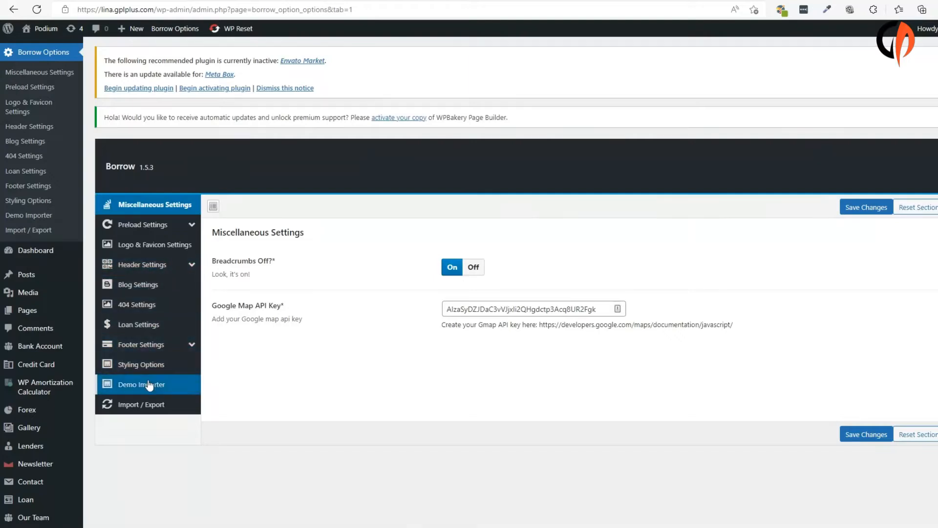
{"action": "left_click", "coordinate": [149, 386]}
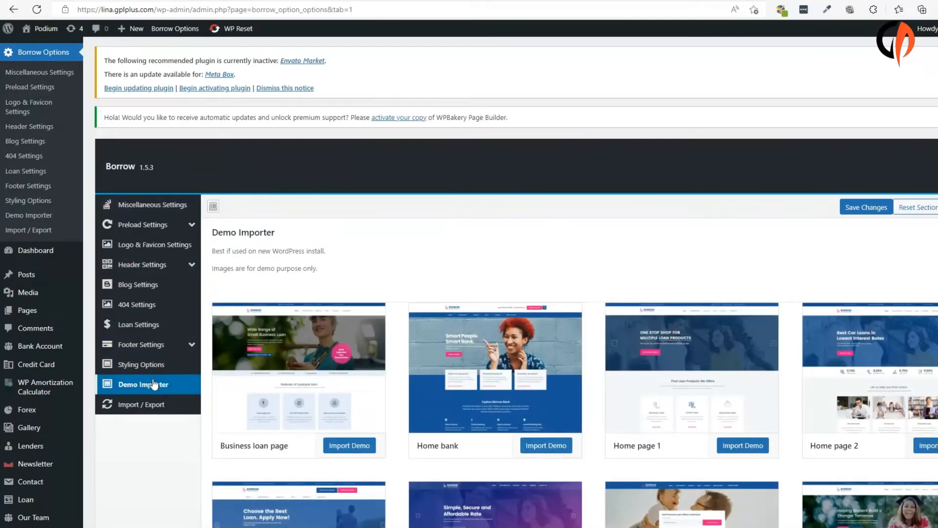
Import the Business loan page demo content and accept the import confirmations
{"action": "scroll", "coordinate": [345, 362], "scroll_direction": "down", "scroll_amount": 2}
{"action": "scroll", "coordinate": [394, 365], "scroll_direction": "down", "scroll_amount": 2}
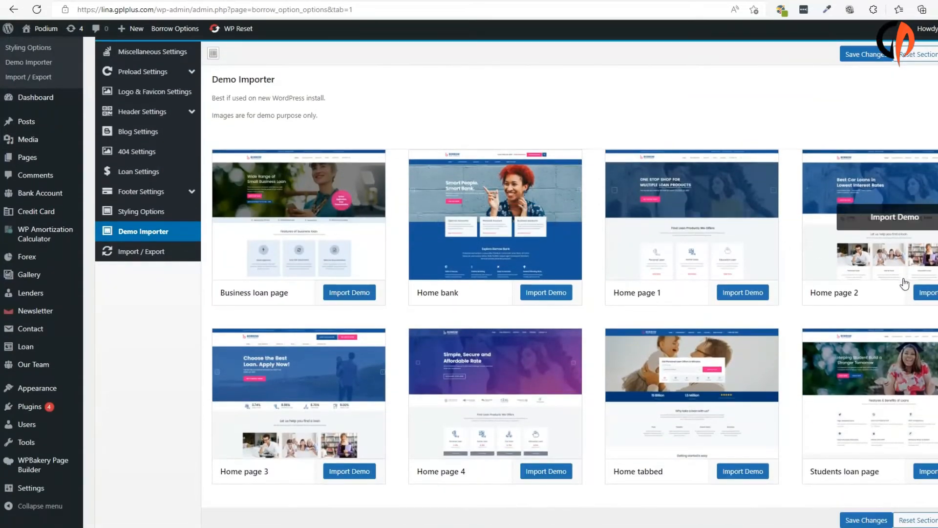
{"action": "scroll", "coordinate": [394, 365], "scroll_direction": "down", "scroll_amount": 1}
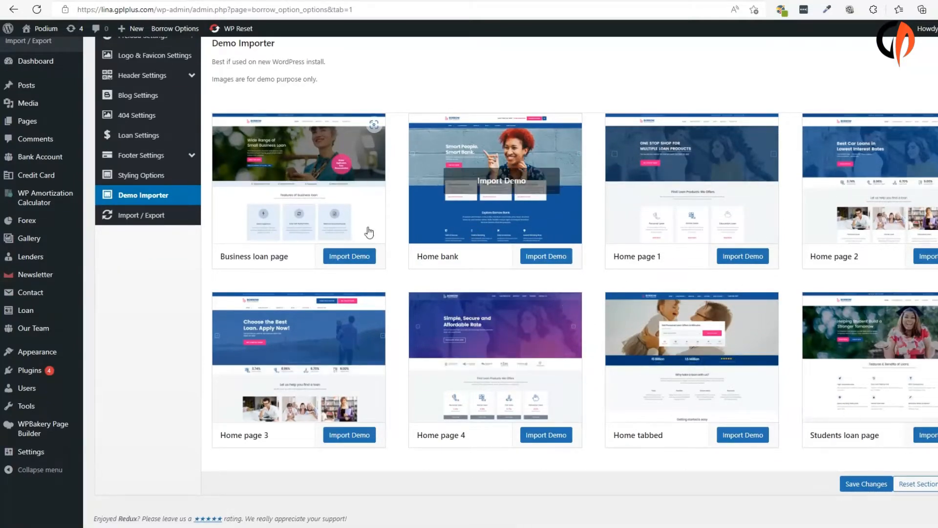
{"action": "left_click", "coordinate": [349, 257]}
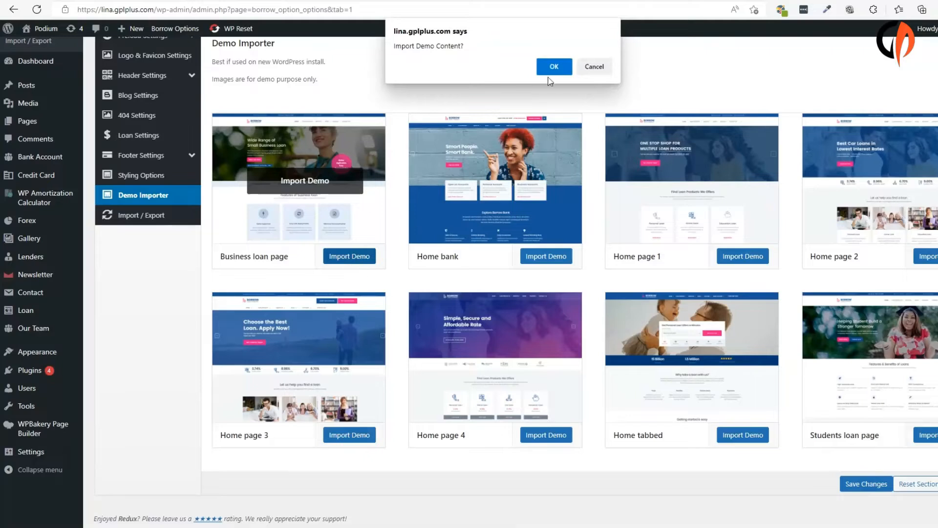
{"action": "left_click", "coordinate": [554, 63]}
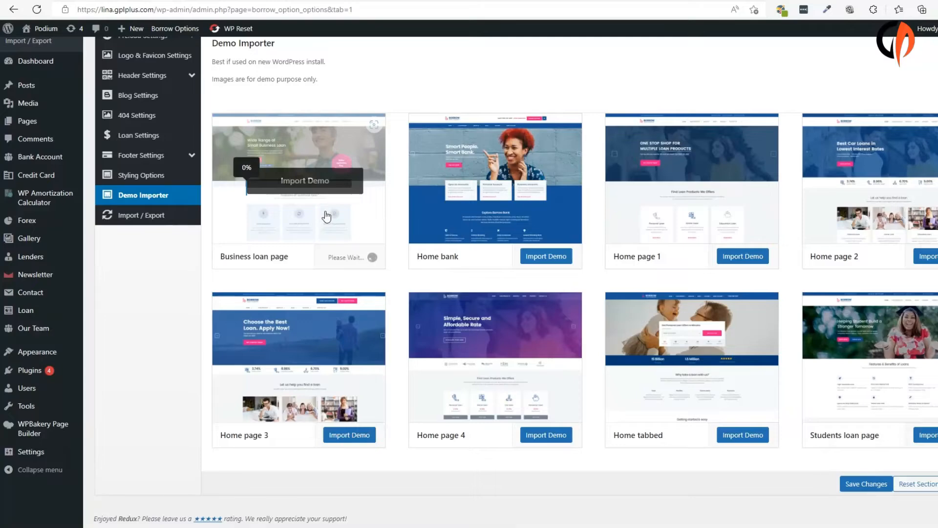
{"action": "scroll", "coordinate": [327, 217], "scroll_direction": "up", "scroll_amount": 2}
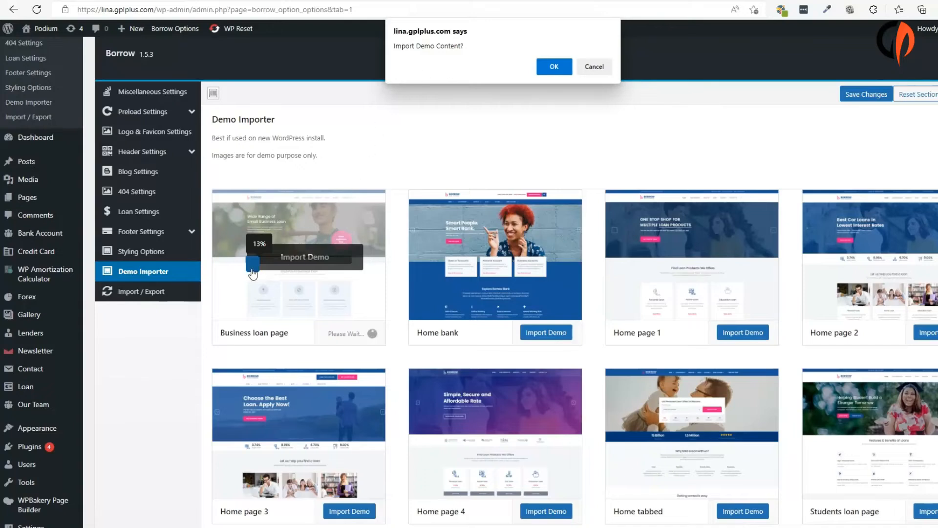
{"action": "left_click", "coordinate": [548, 68]}
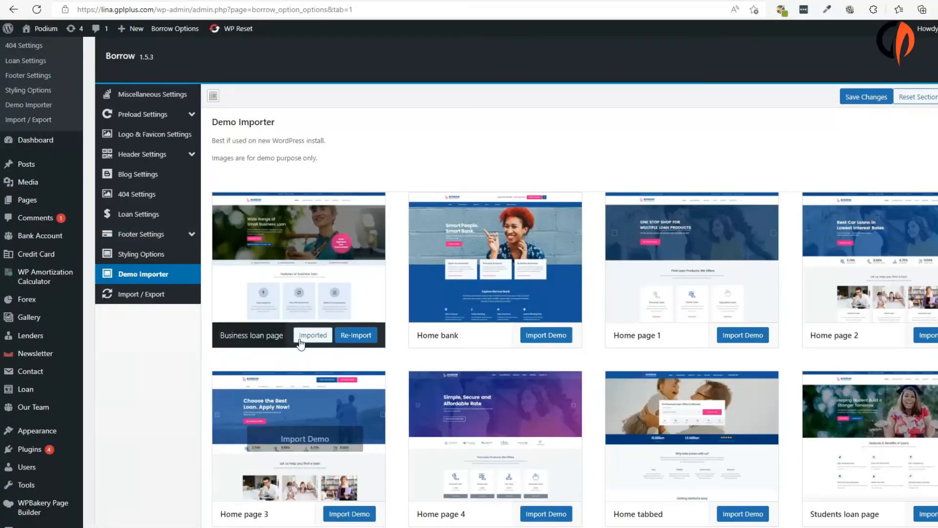
Visit the live site and examine the imported business loan homepage, from the slider through the loan sections and request form, plus the Home submenu
{"action": "mouse_move", "coordinate": [43, 28]}
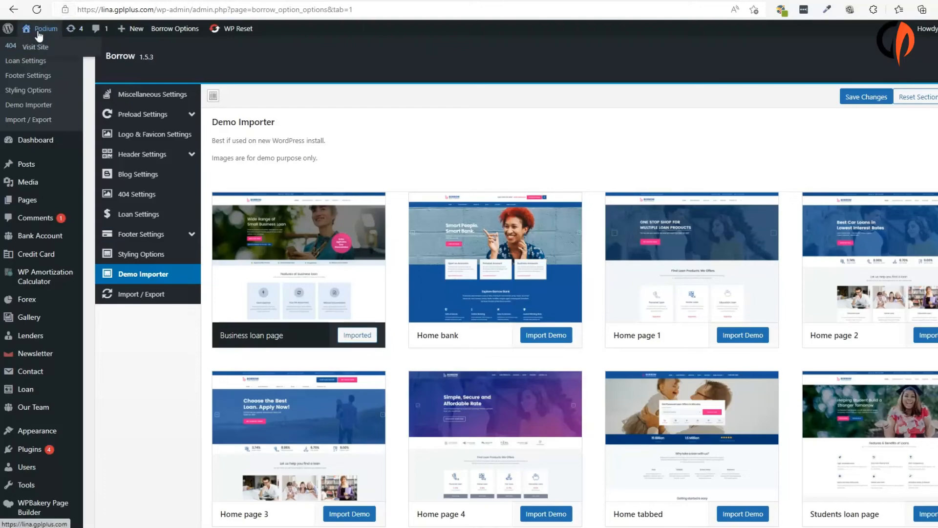
{"action": "left_click", "coordinate": [38, 46]}
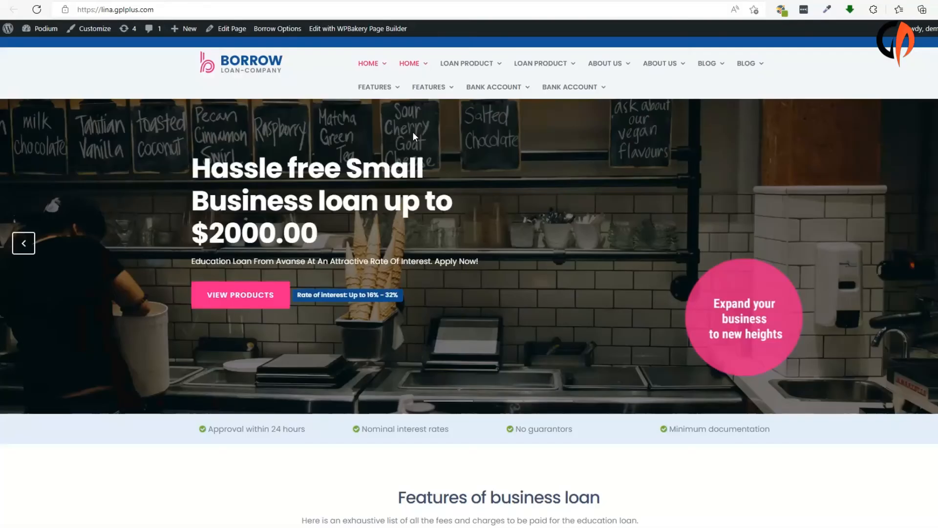
{"action": "scroll", "coordinate": [295, 159], "scroll_direction": "down", "scroll_amount": 2}
{"action": "scroll", "coordinate": [293, 156], "scroll_direction": "up", "scroll_amount": 2}
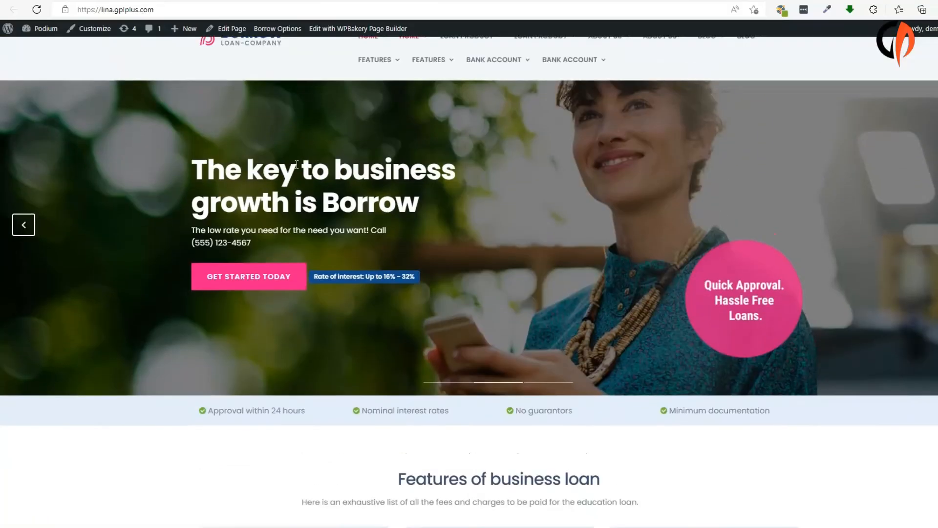
{"action": "scroll", "coordinate": [286, 131], "scroll_direction": "down", "scroll_amount": 8}
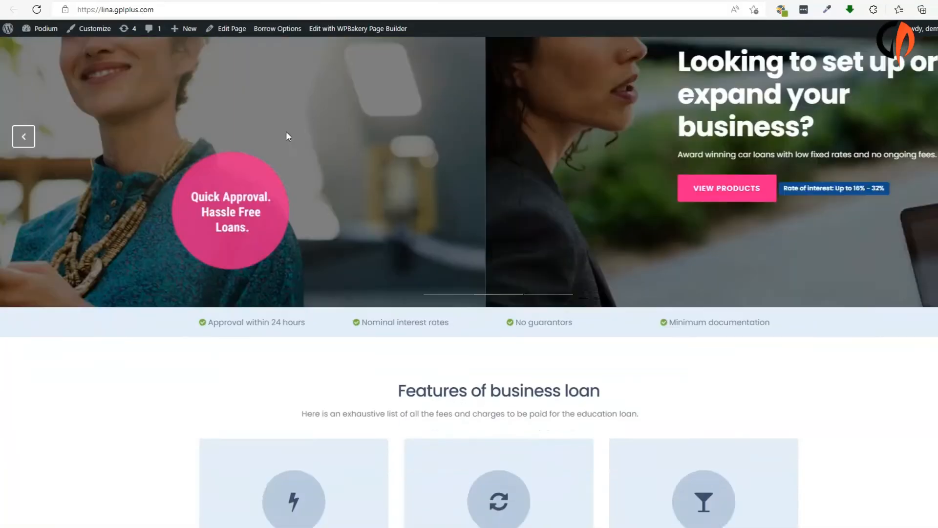
{"action": "scroll", "coordinate": [288, 136], "scroll_direction": "down", "scroll_amount": 17}
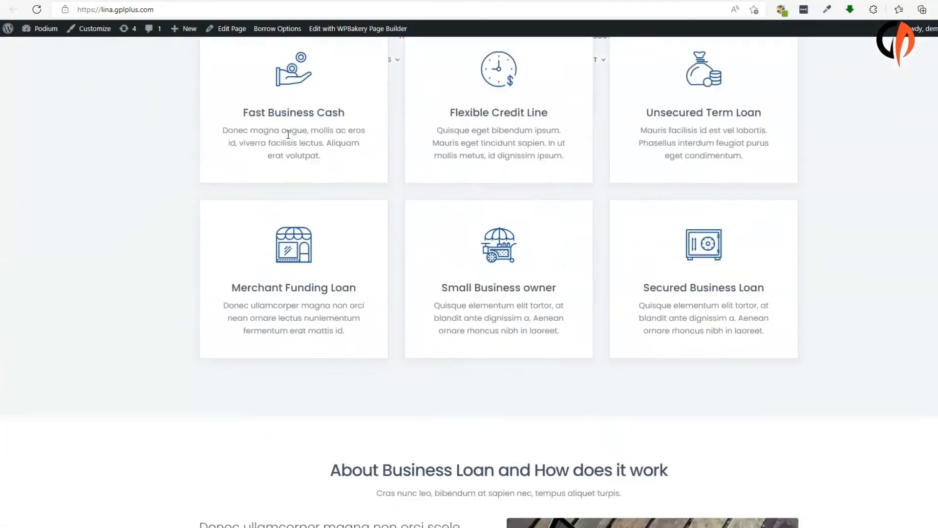
{"action": "scroll", "coordinate": [289, 140], "scroll_direction": "down", "scroll_amount": 9}
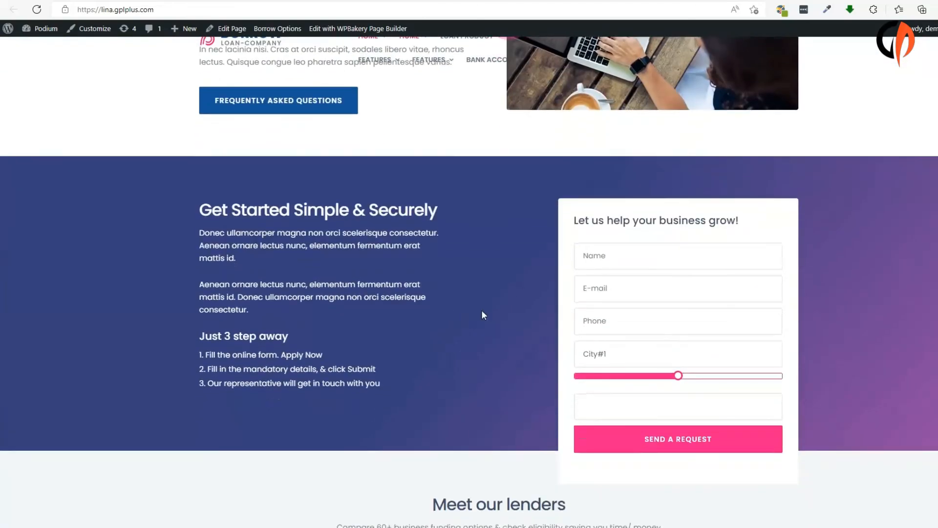
{"action": "scroll", "coordinate": [309, 336], "scroll_direction": "down", "scroll_amount": 2}
{"action": "scroll", "coordinate": [314, 331], "scroll_direction": "up", "scroll_amount": 9}
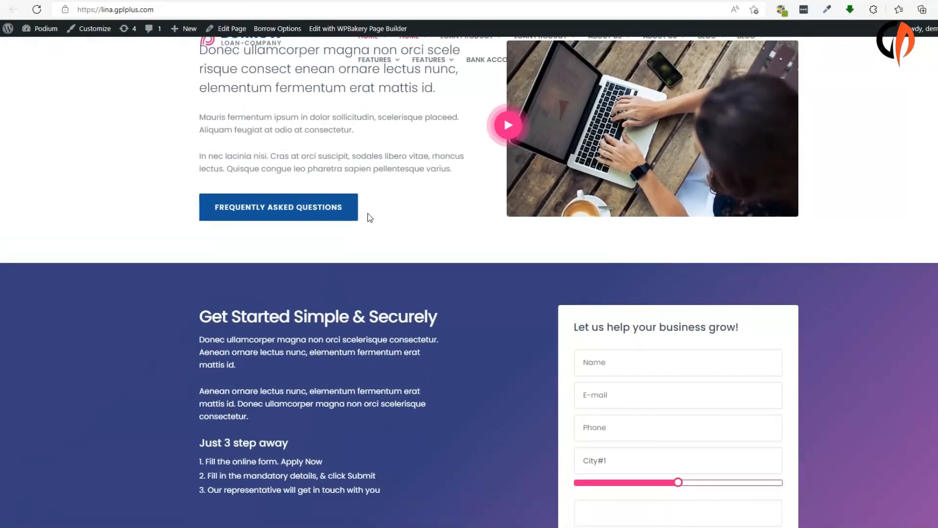
{"action": "scroll", "coordinate": [385, 302], "scroll_direction": "up", "scroll_amount": 6}
{"action": "scroll", "coordinate": [581, 306], "scroll_direction": "up", "scroll_amount": 3}
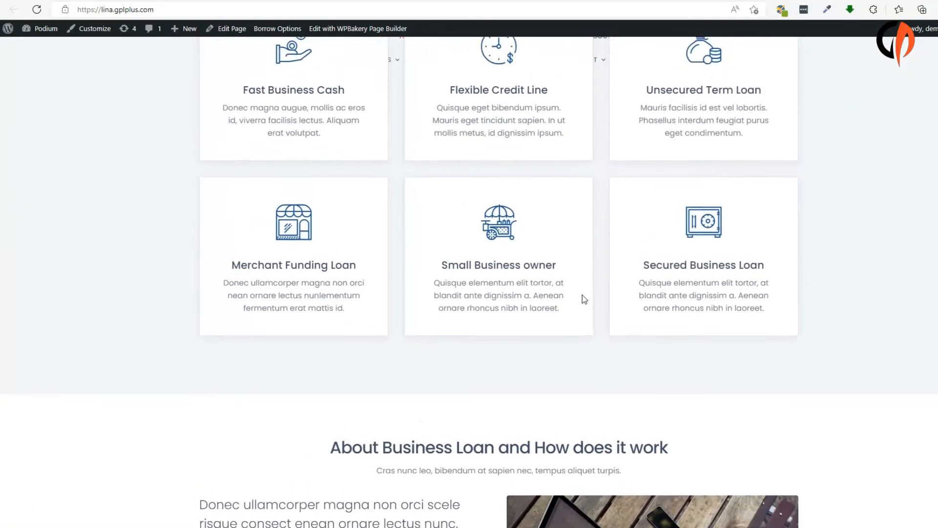
{"action": "scroll", "coordinate": [476, 273], "scroll_direction": "up", "scroll_amount": 5}
{"action": "scroll", "coordinate": [474, 210], "scroll_direction": "up", "scroll_amount": 10}
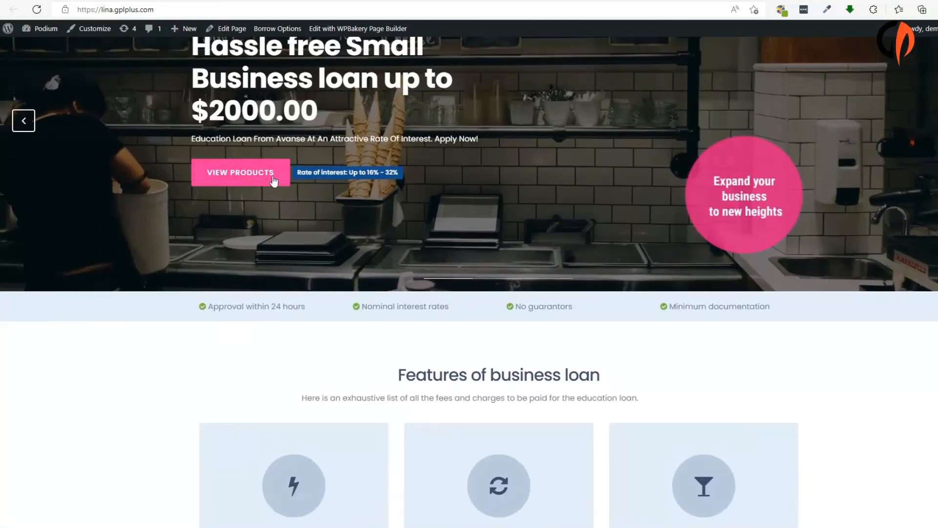
{"action": "scroll", "coordinate": [744, 193], "scroll_direction": "up", "scroll_amount": 3}
{"action": "mouse_move", "coordinate": [374, 72]}
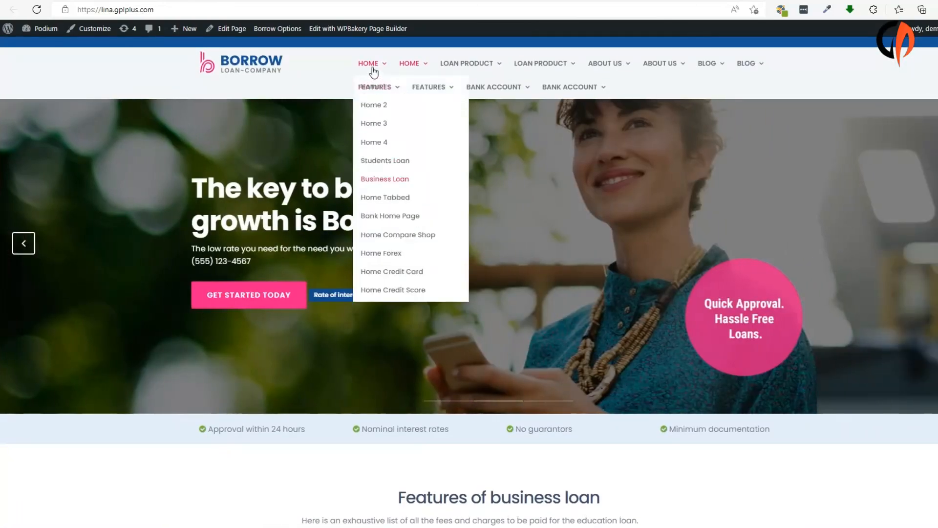